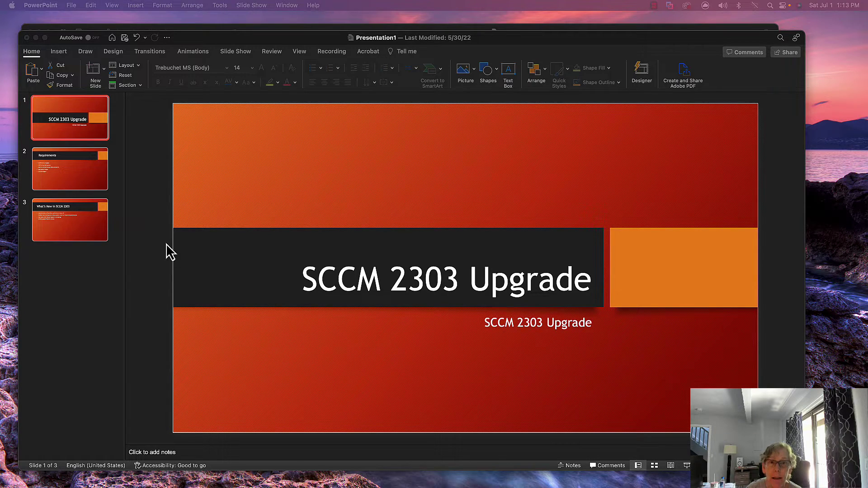
Show slide 2, Requirements, of the SCCM 2303 Upgrade deck with its five prerequisites
click(69, 174)
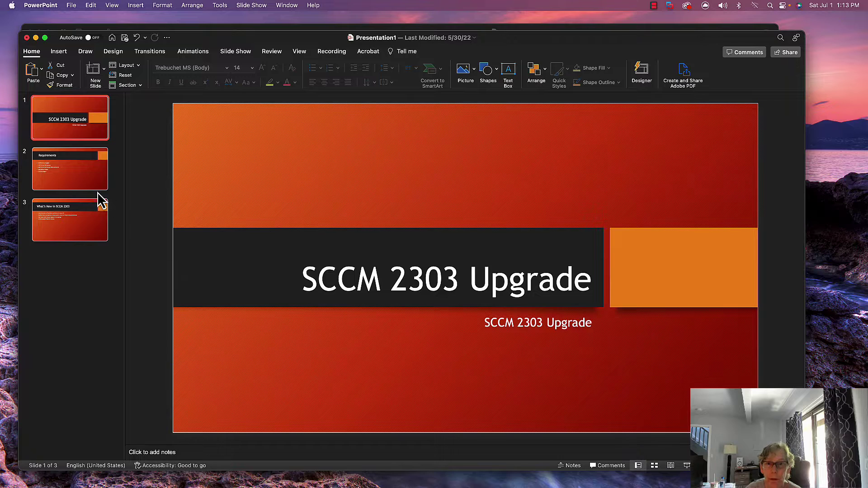
click(91, 189)
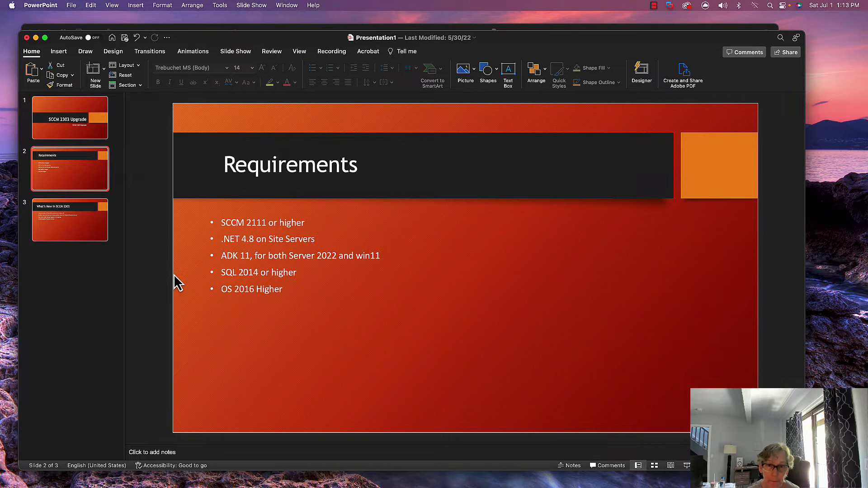
Sign in to the SCCM02 VM with the server password and run the 2303 prerequisite check
click(35, 38)
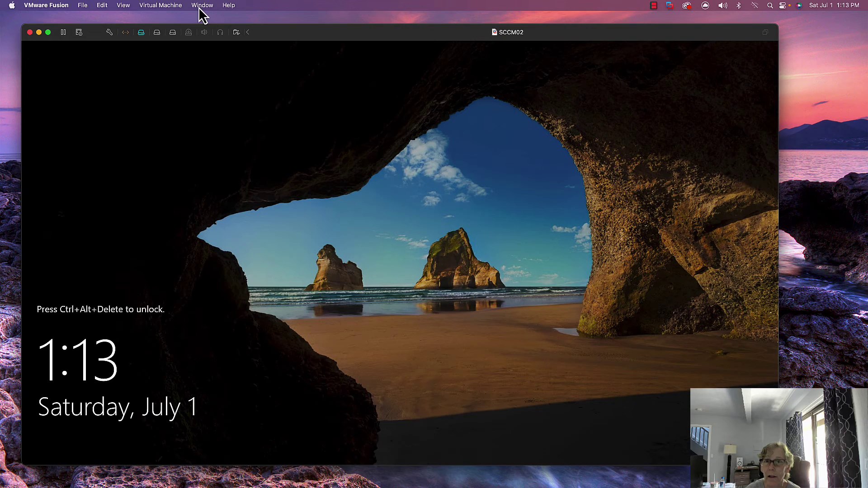
click(173, 6)
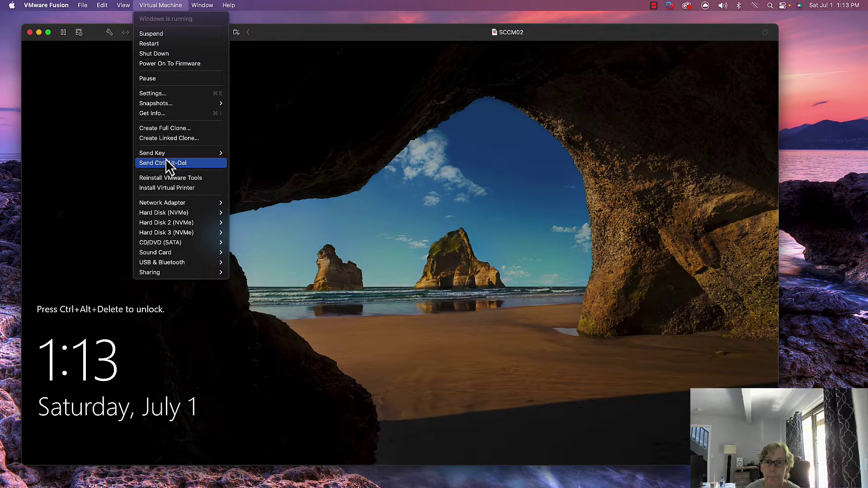
click(185, 165)
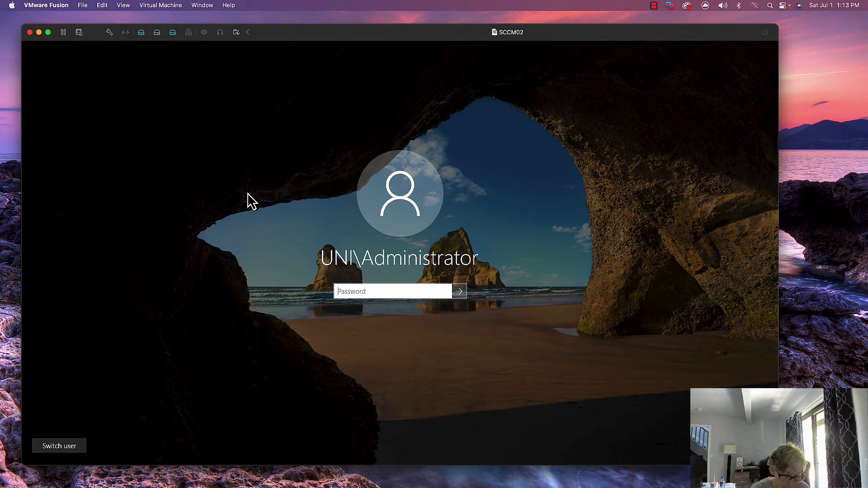
text(•••)
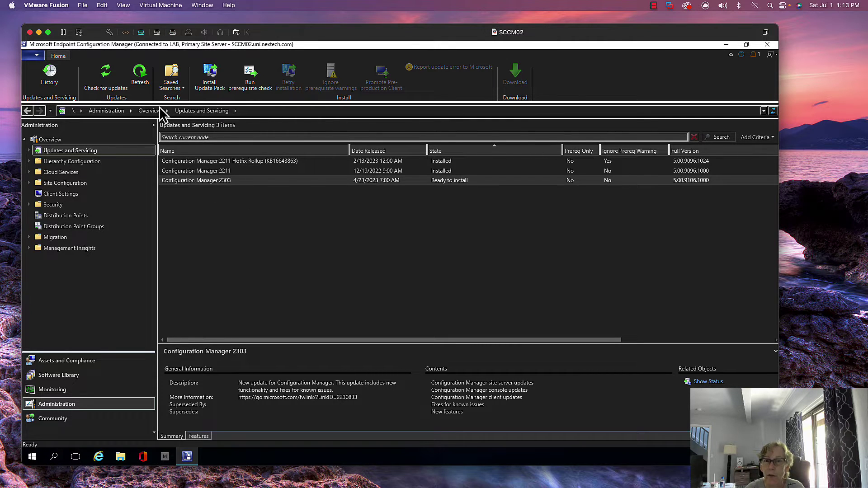
click(259, 83)
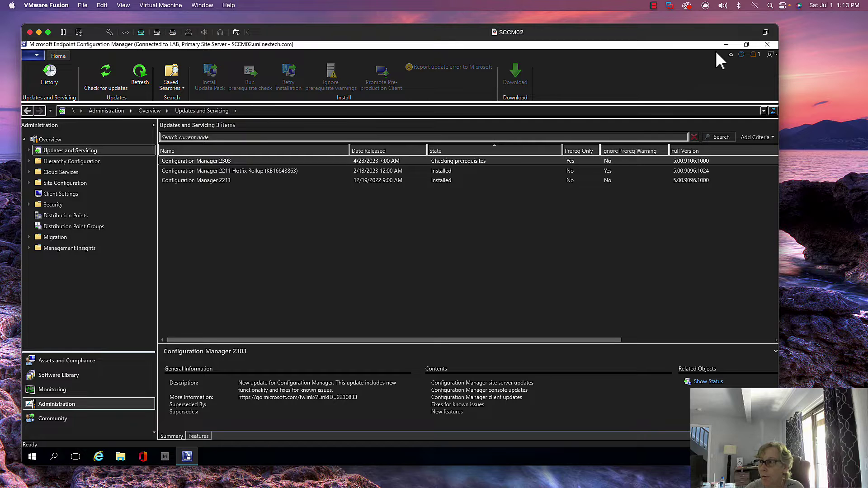
Launch CMTrace from the desktop shortcut and open ConfigMgrPrereq.log from the root of Local Disk (C:)
click(725, 44)
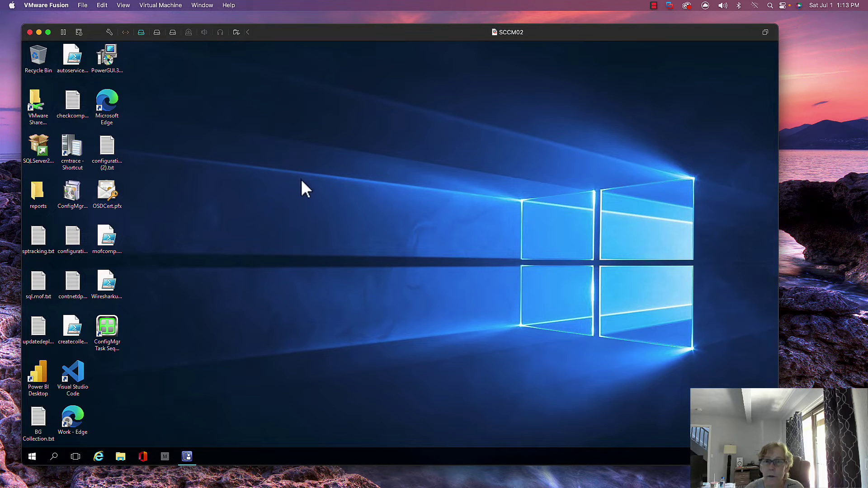
double_click(78, 154)
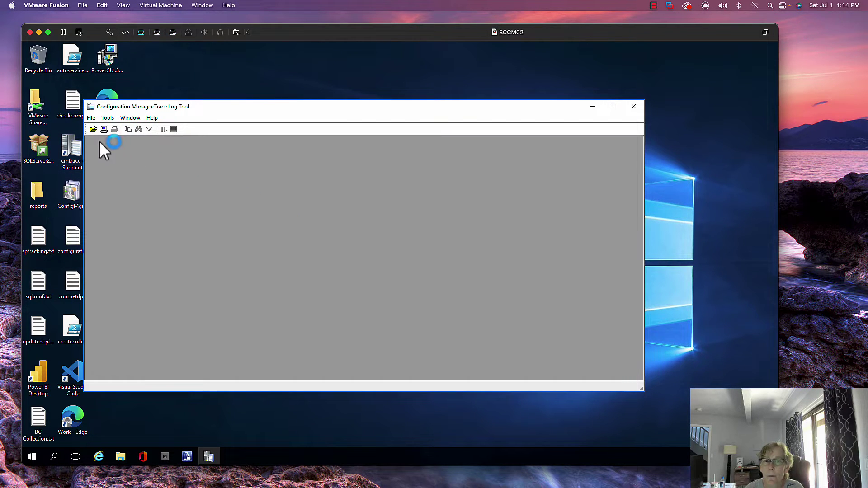
click(94, 131)
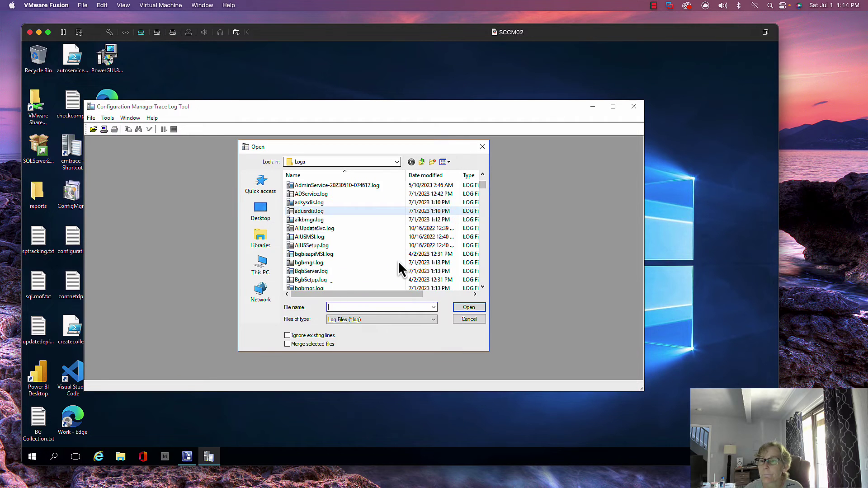
click(396, 162)
click(322, 294)
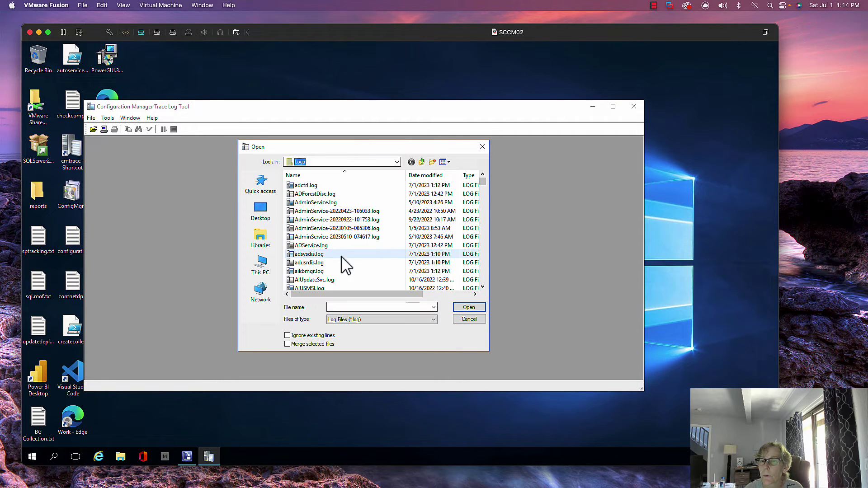
click(398, 162)
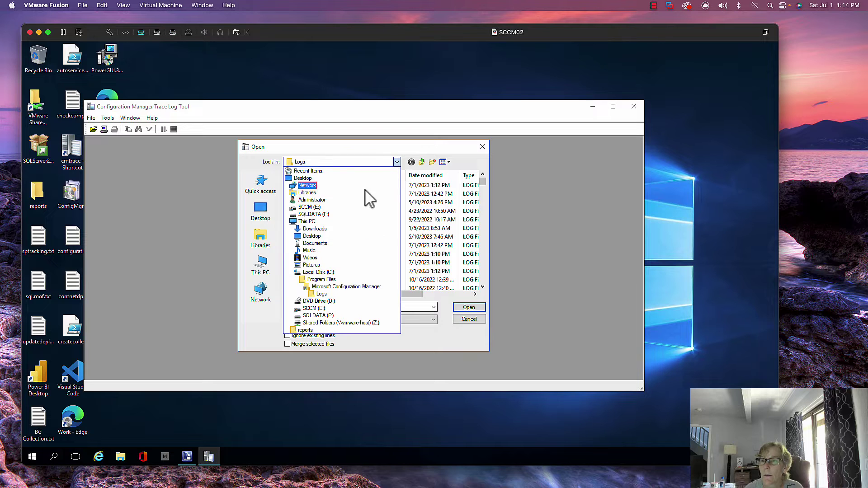
click(328, 276)
scroll(357, 276, down, 3)
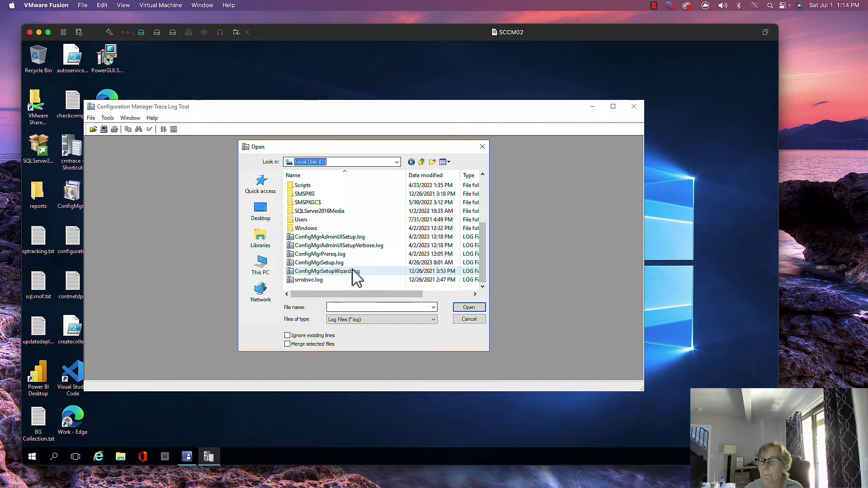
click(337, 254)
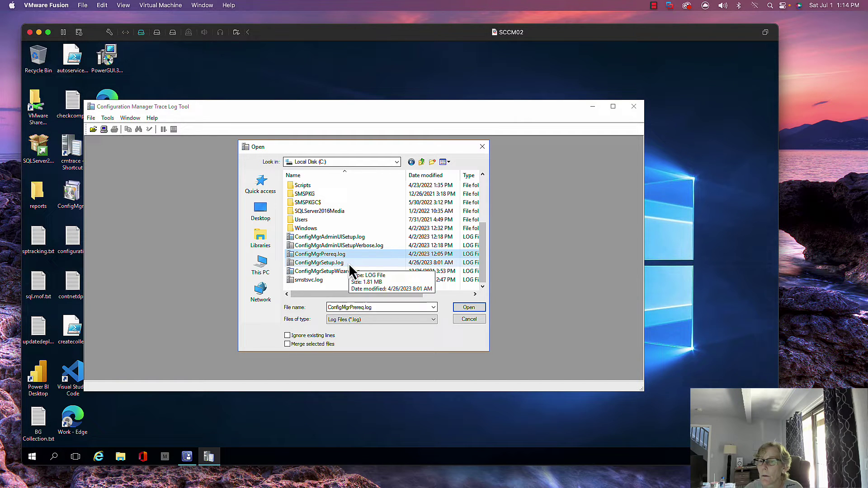
click(466, 309)
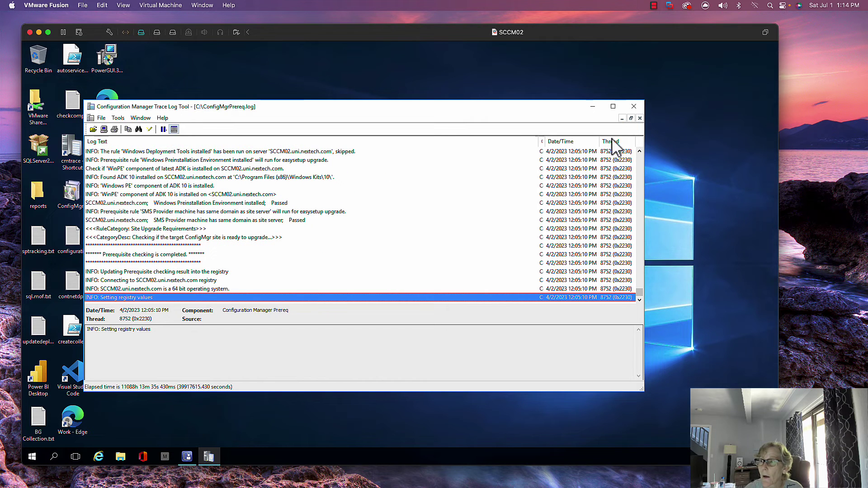
In Monitoring > Updates and Servicing Status, read the 2303 SQL change tracking backlog prerequisite warning
click(187, 458)
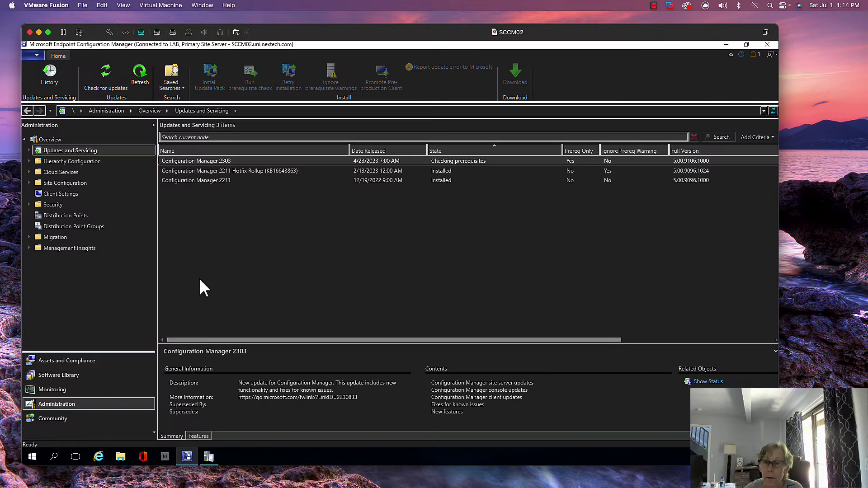
click(48, 391)
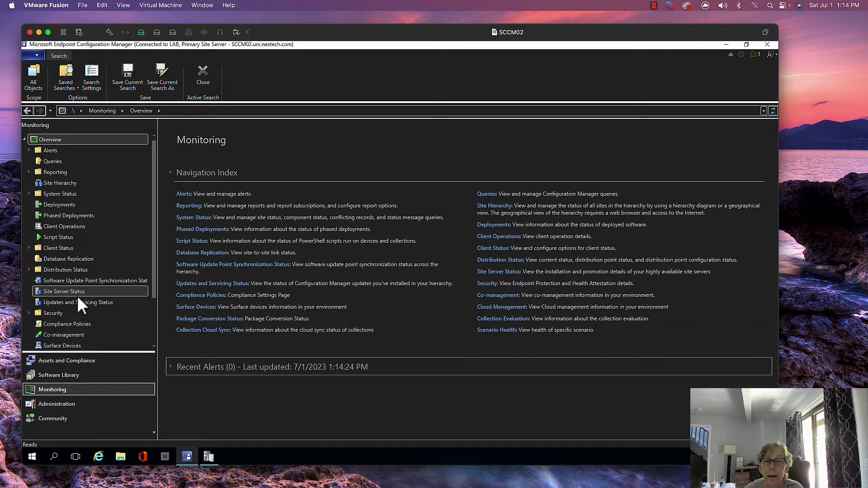
click(74, 301)
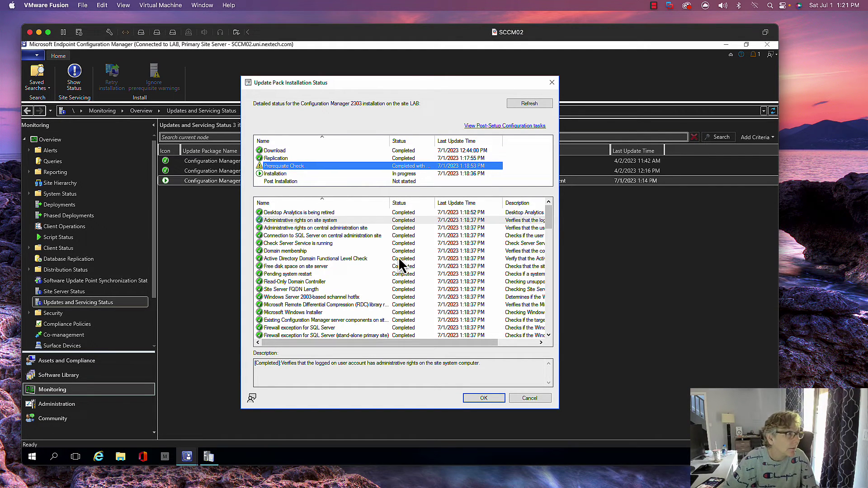
scroll(432, 270, down, 4)
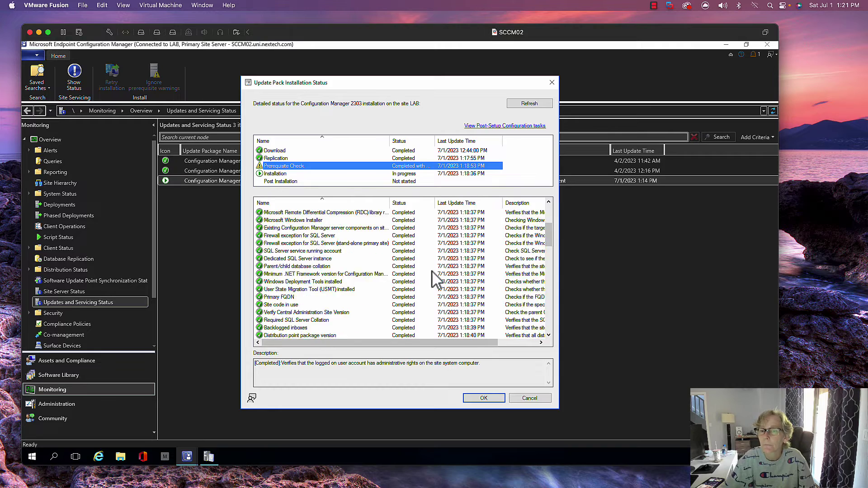
scroll(431, 272, down, 12)
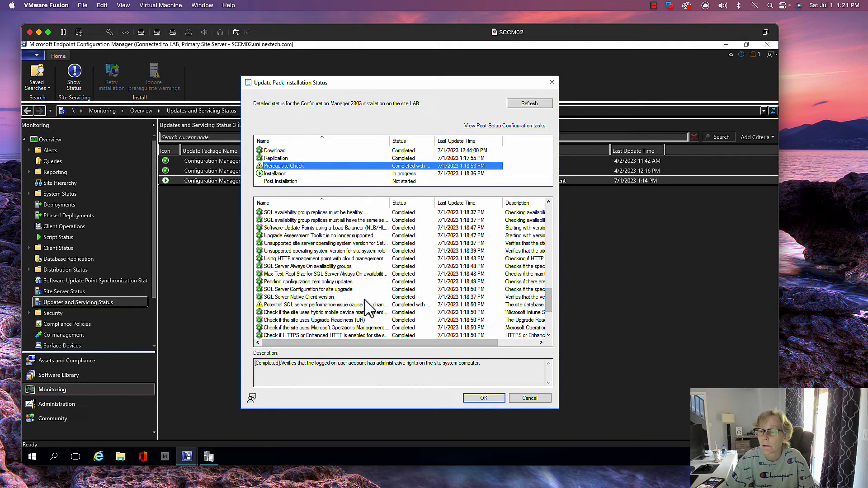
click(349, 305)
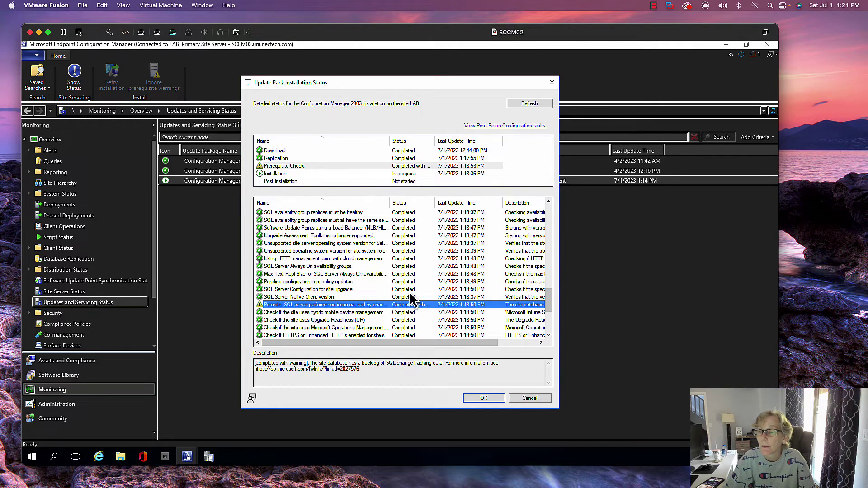
drag(390, 203, 427, 207)
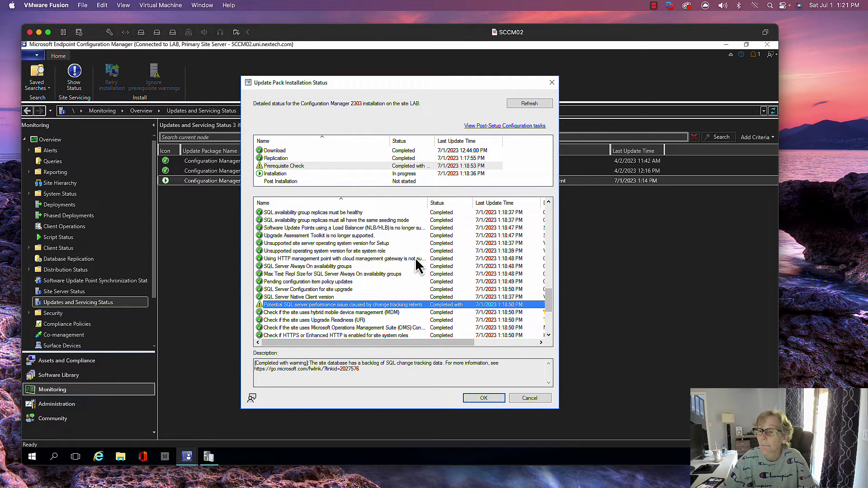
scroll(416, 265, down, 5)
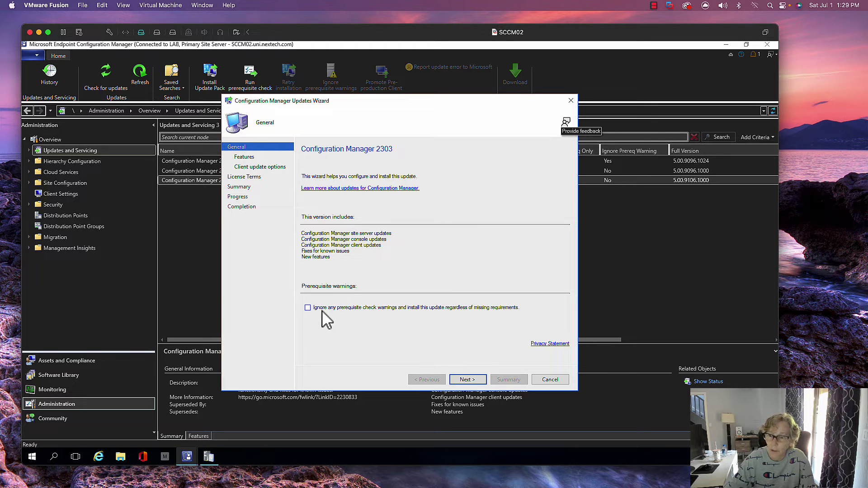
Step through the 2303 Updates Wizard, accept the License Terms, and install the update pack
click(467, 379)
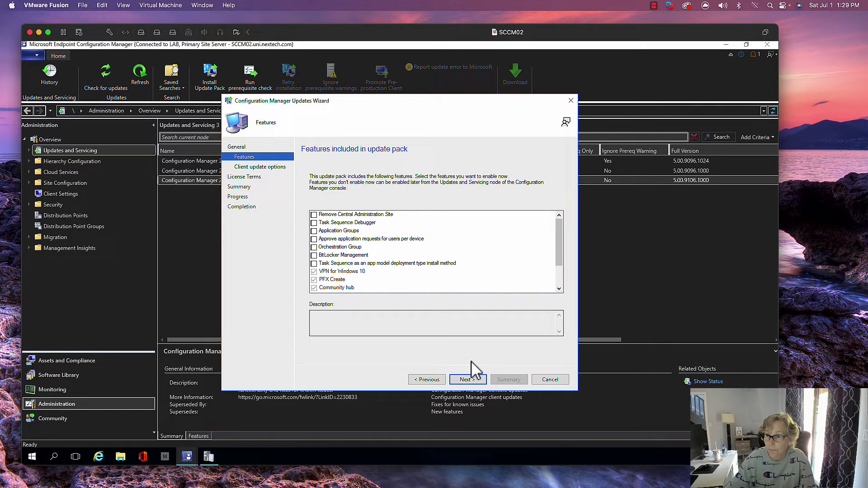
click(472, 380)
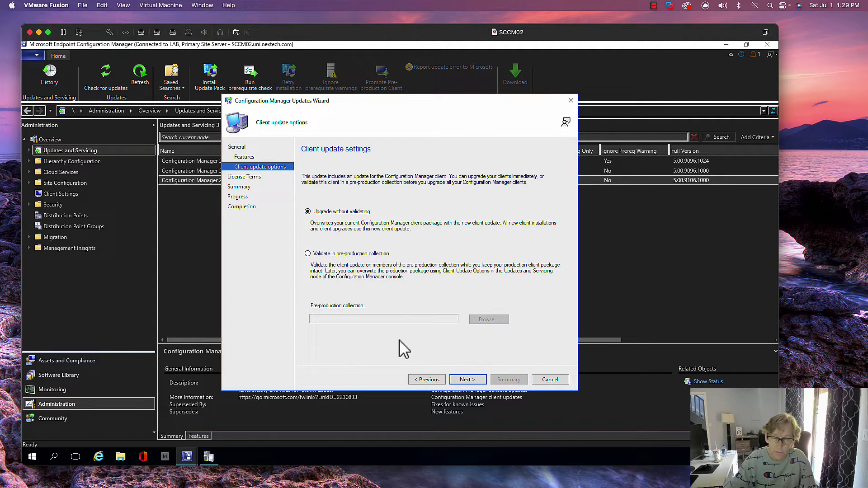
click(466, 380)
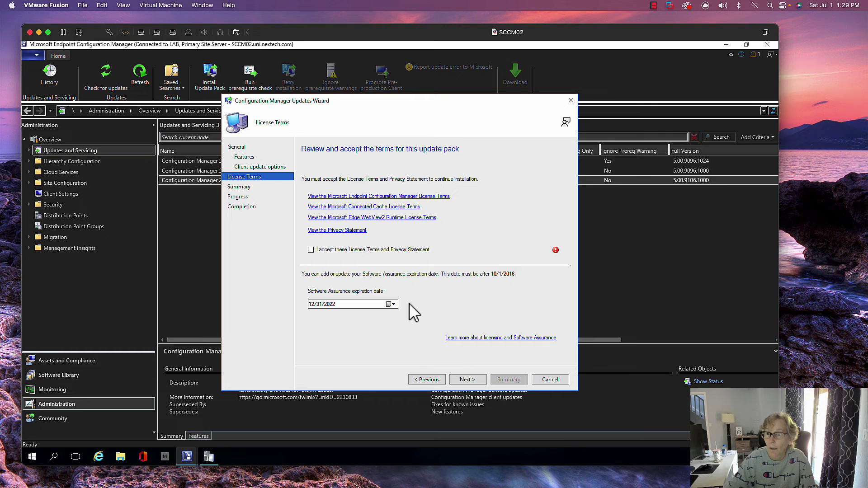
click(330, 252)
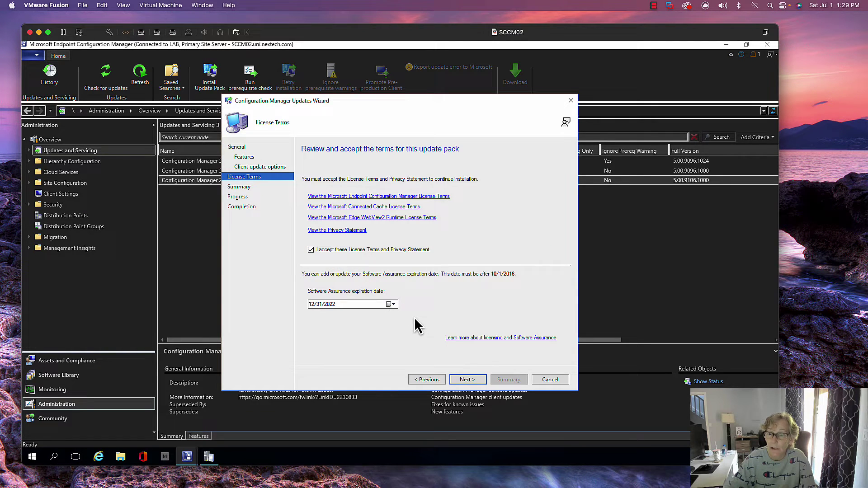
click(464, 379)
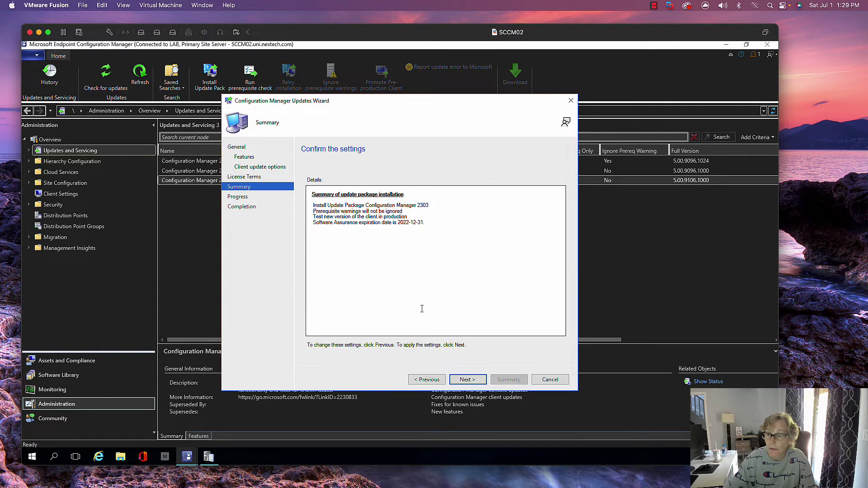
click(465, 378)
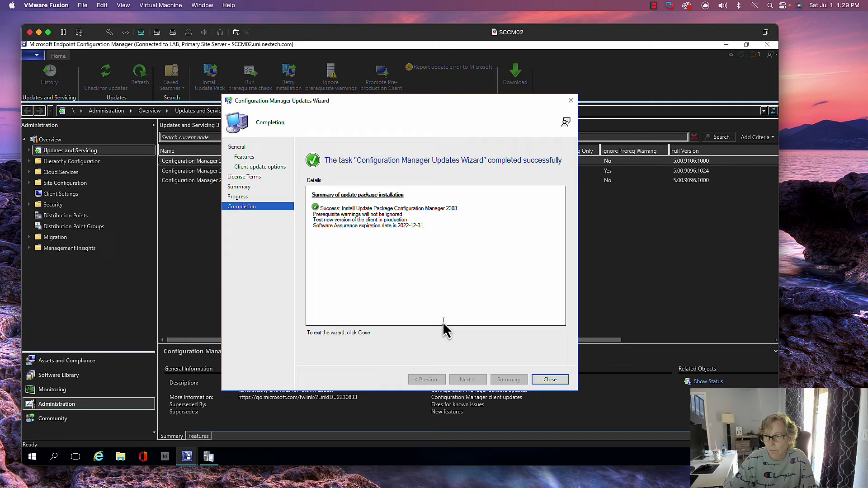
Close the finished wizard and select Configuration Manager 2303 in Monitoring > Updates and Servicing Status
click(550, 380)
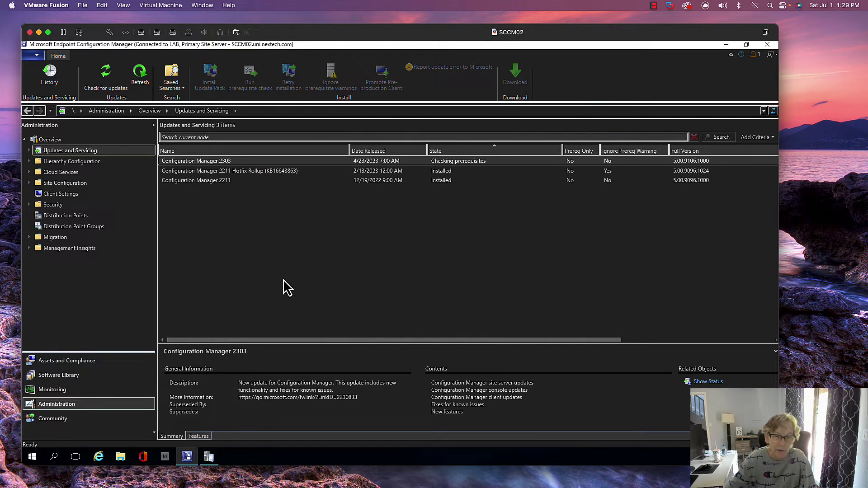
click(67, 388)
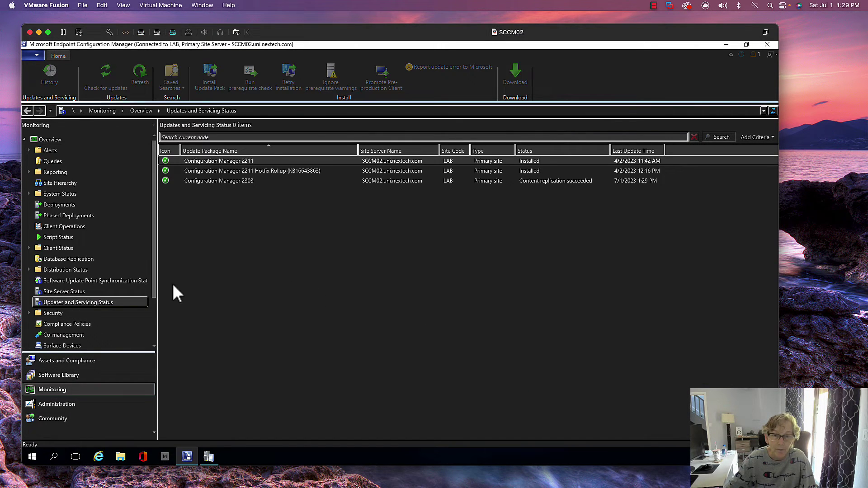
click(218, 181)
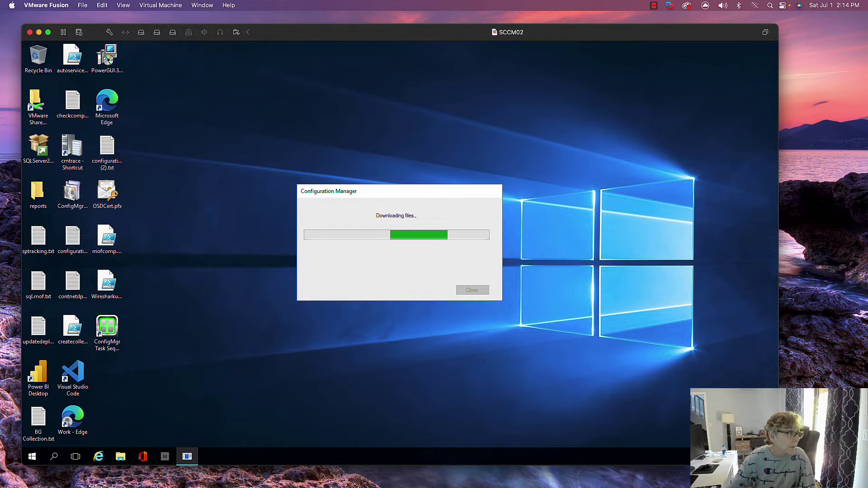
Switch back from another Mac app to the SCCM02 virtual machine in VMware Fusion
key(super+Tab)
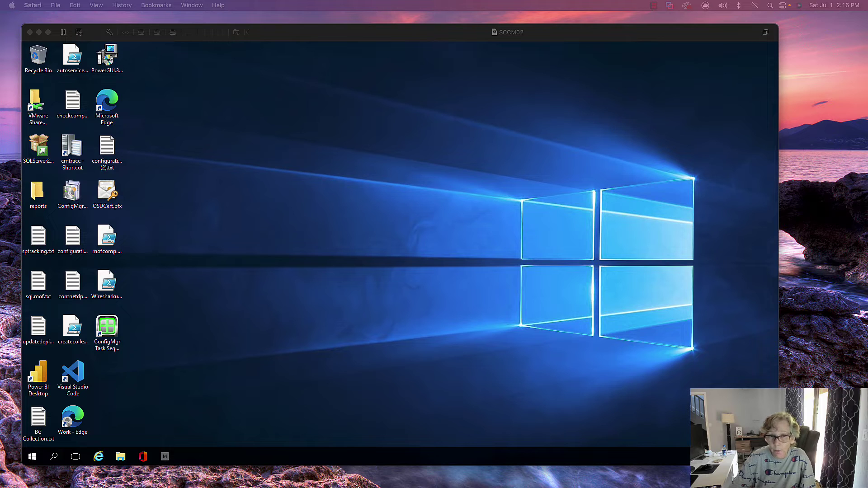
click(275, 272)
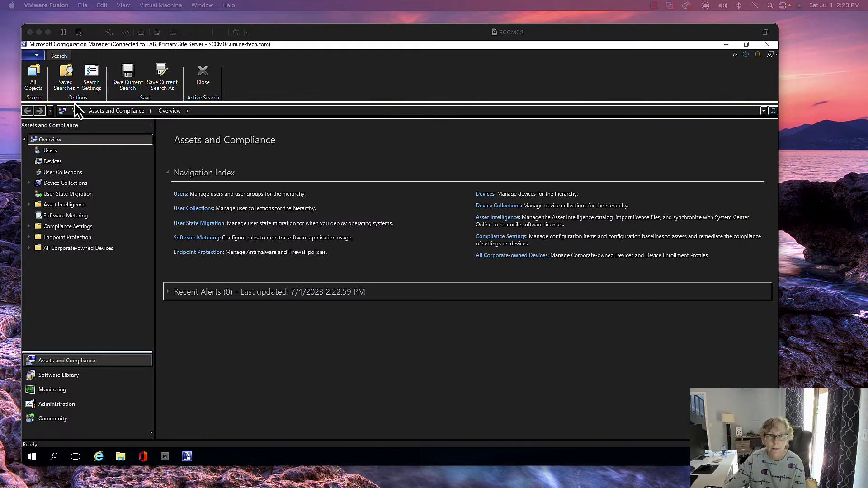
click(37, 55)
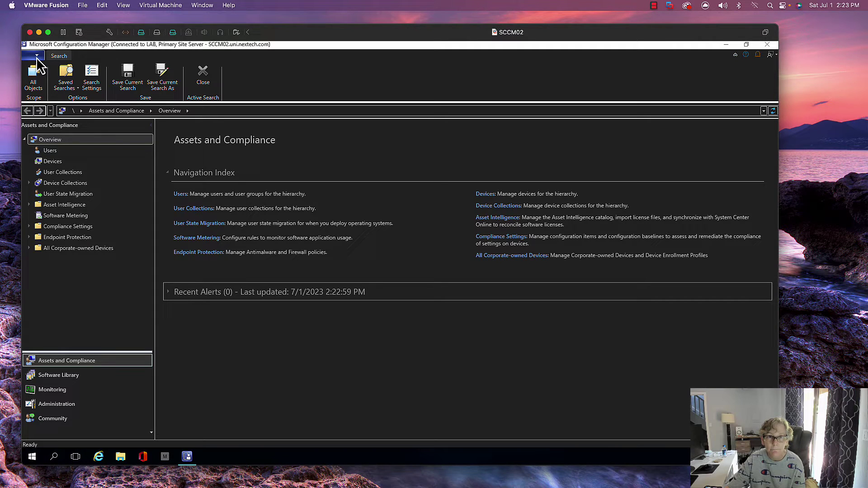
click(36, 54)
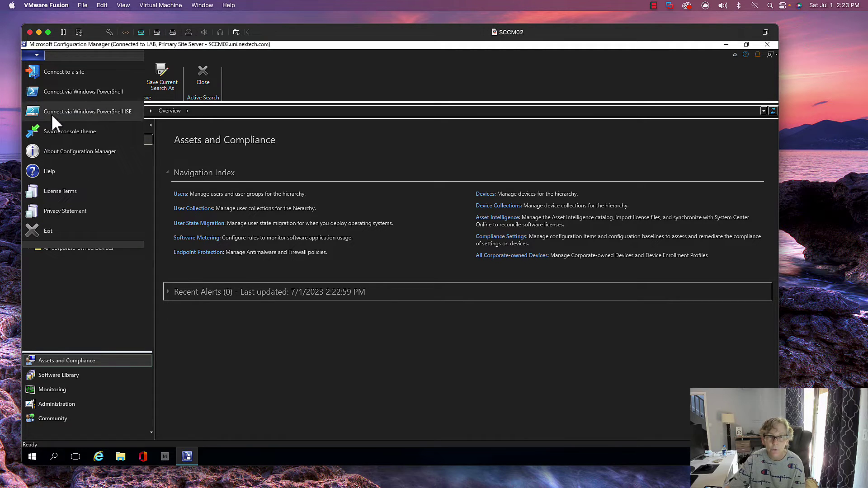
click(51, 151)
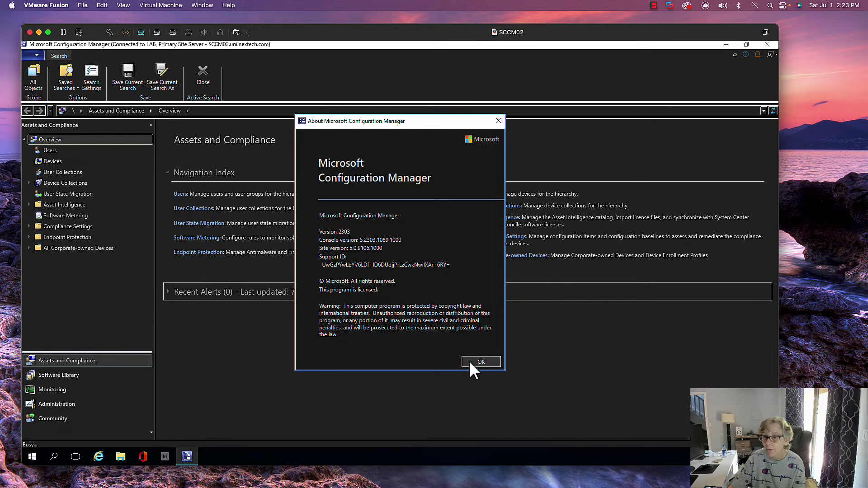
click(480, 361)
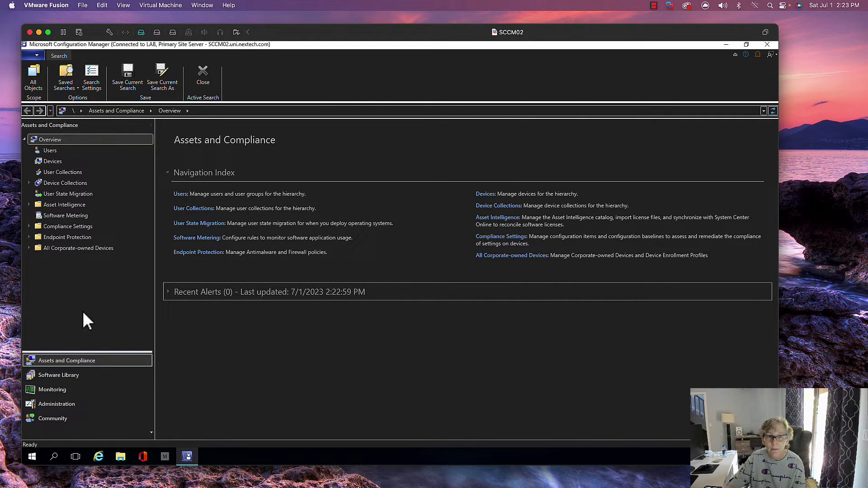
Open Administration > Updates and Servicing and resize columns to show 2303's full version 5.00.9106.1000
click(56, 403)
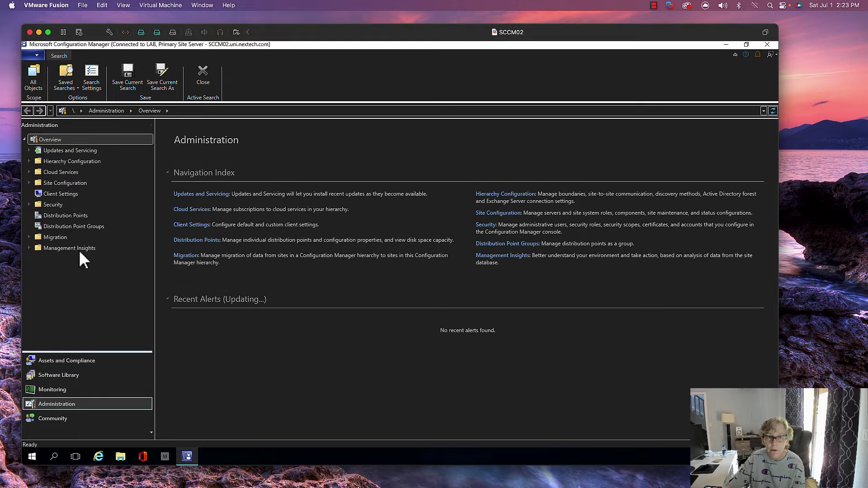
click(62, 150)
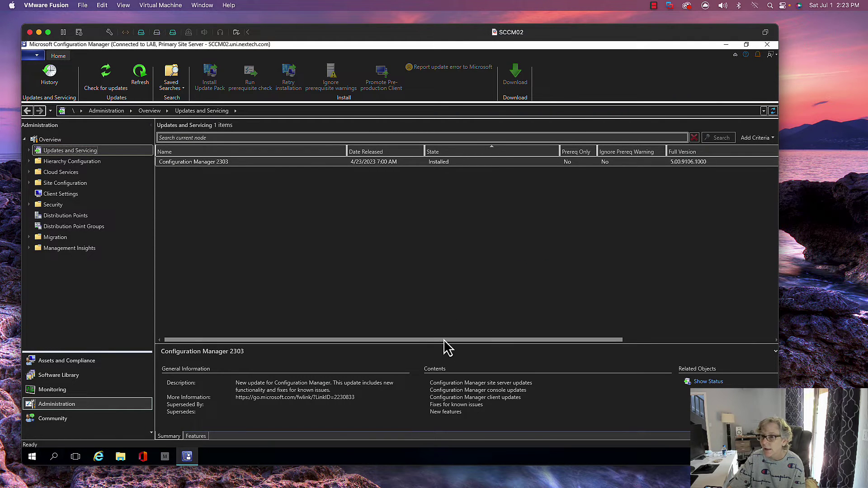
drag(444, 337, 547, 336)
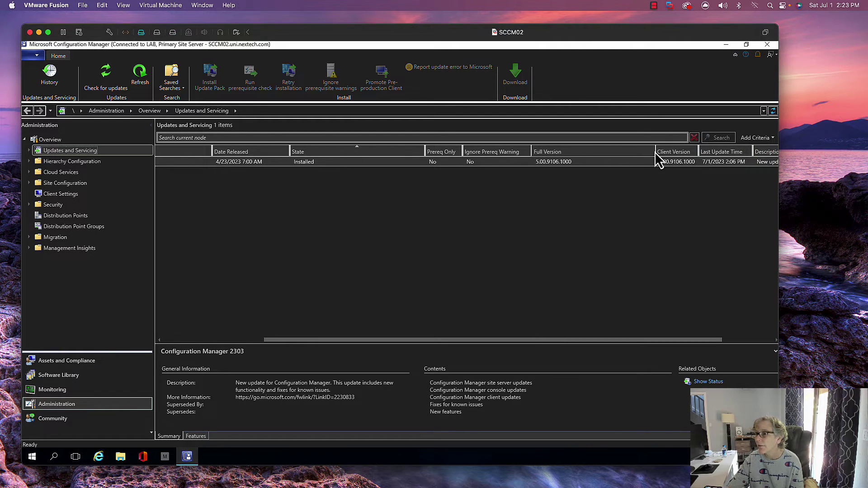
drag(655, 151, 619, 153)
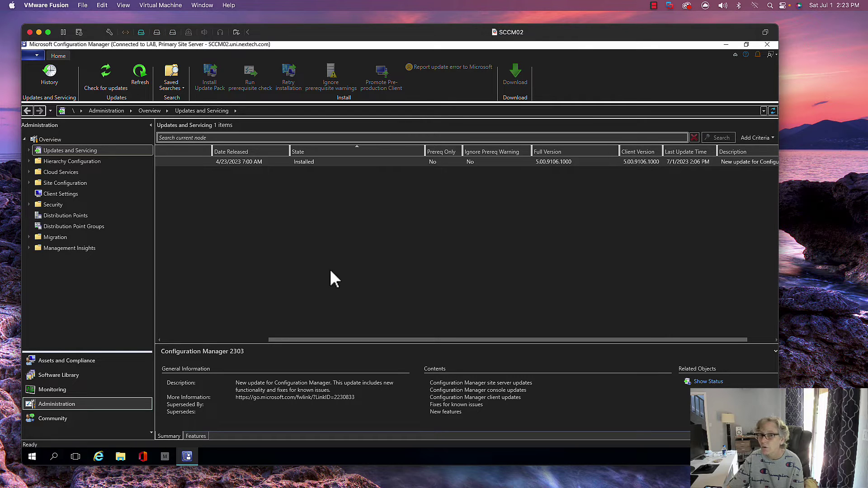
Open Monitoring > Client Status > Production Client Deployment for client 5.00.9106.1000: 1 compliant, 7 not
click(47, 390)
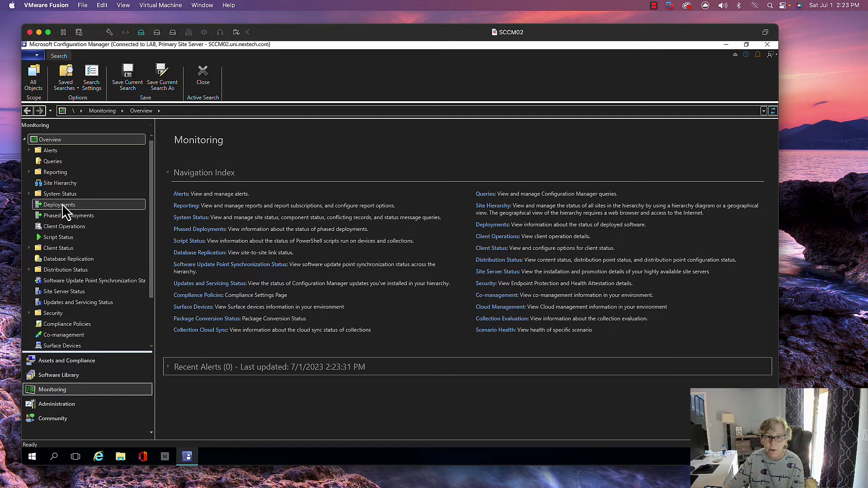
click(30, 248)
click(64, 283)
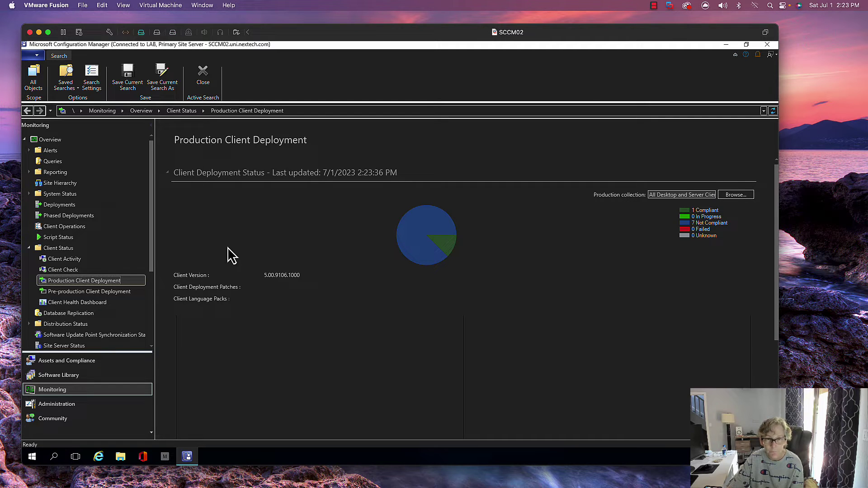
View and refresh the content distribution status of the Configuration Manager Client Package
click(68, 376)
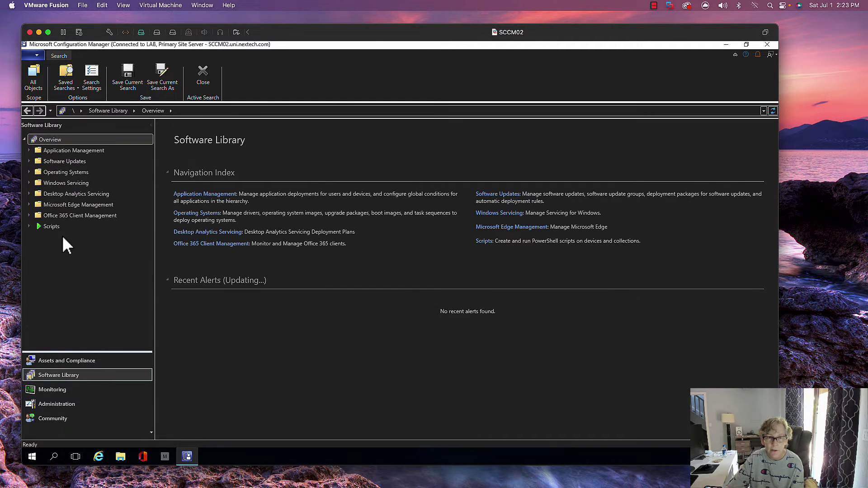
click(29, 150)
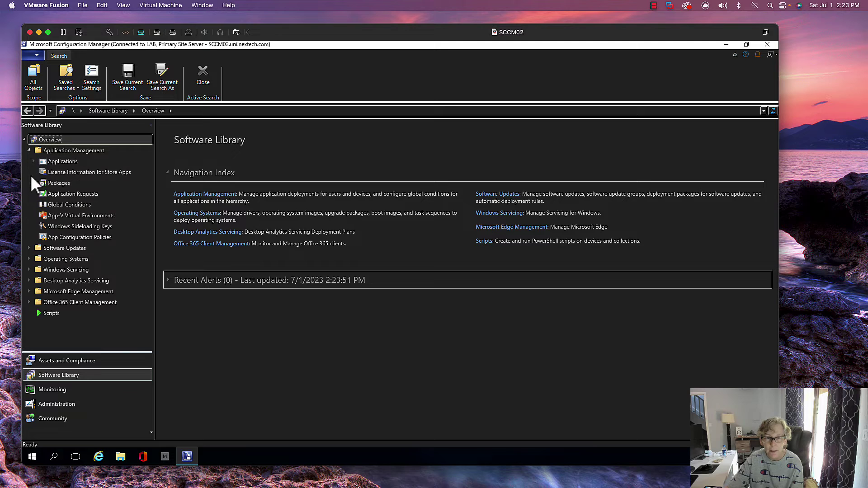
click(44, 184)
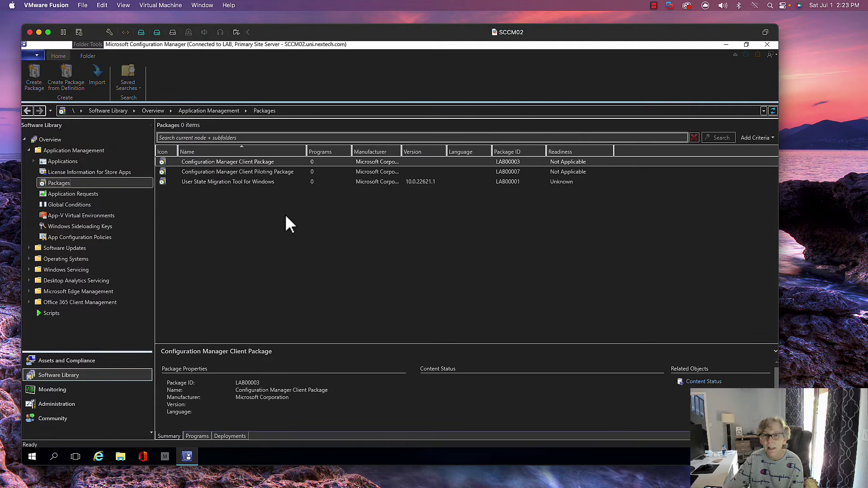
right_click(235, 163)
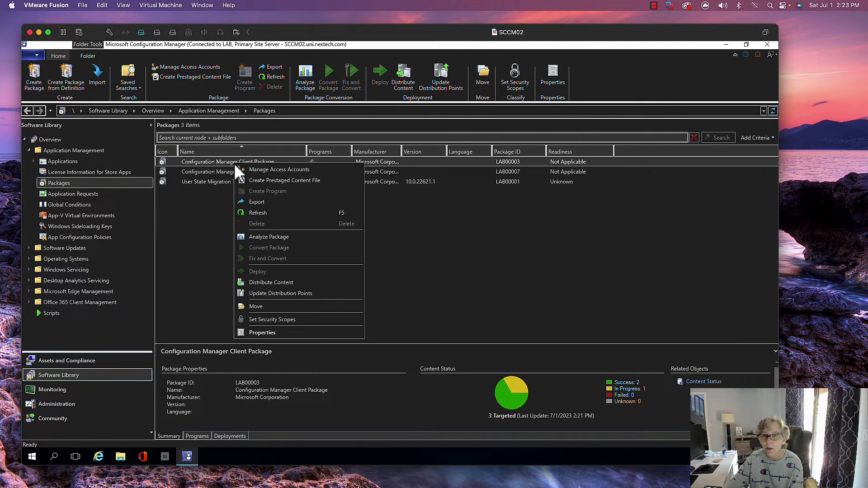
key(Escape)
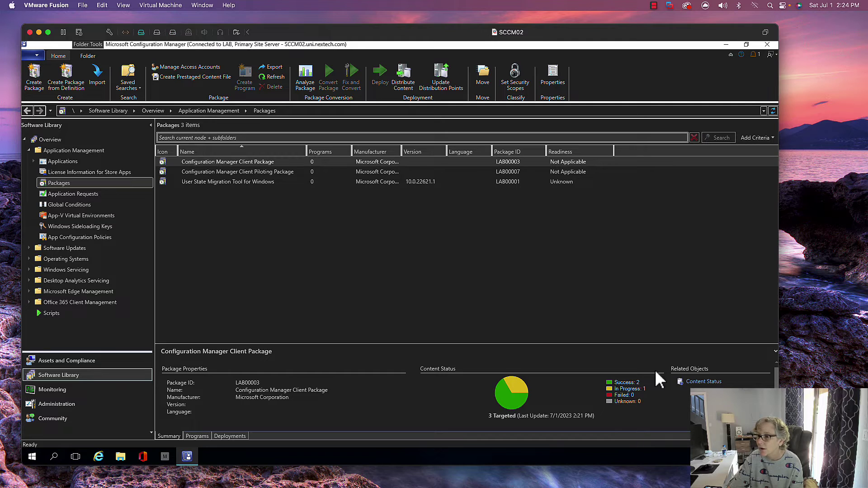
click(687, 381)
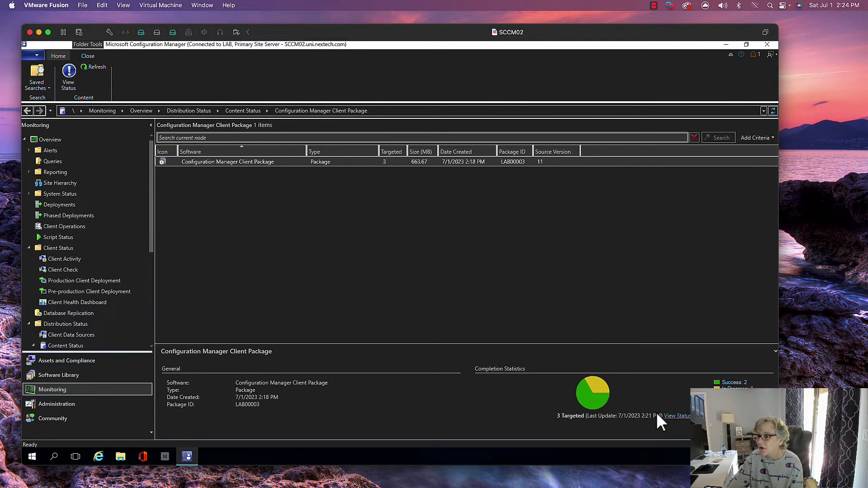
click(672, 416)
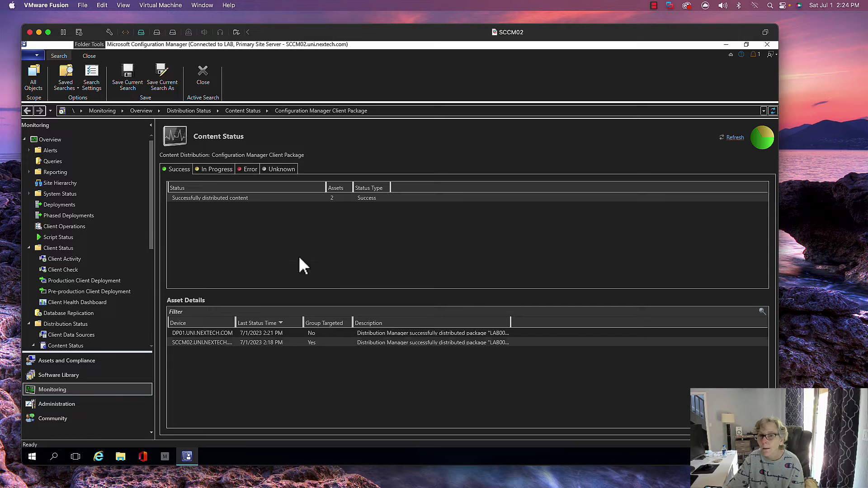
key(F5)
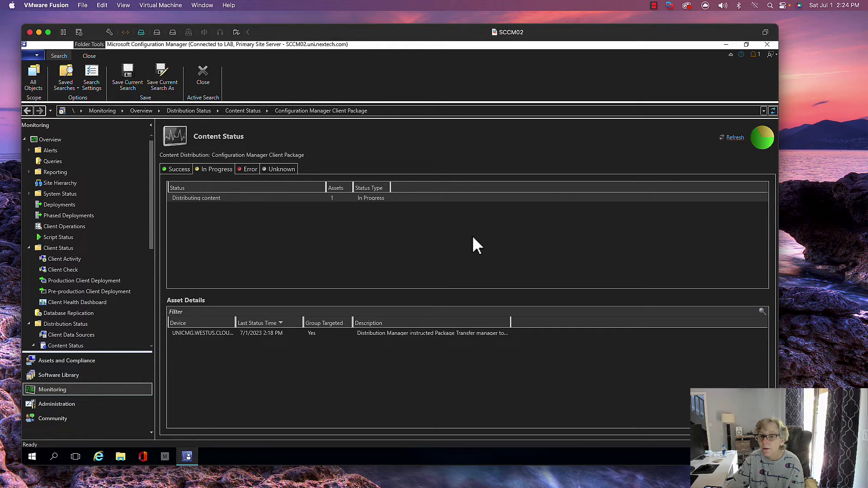
click(734, 137)
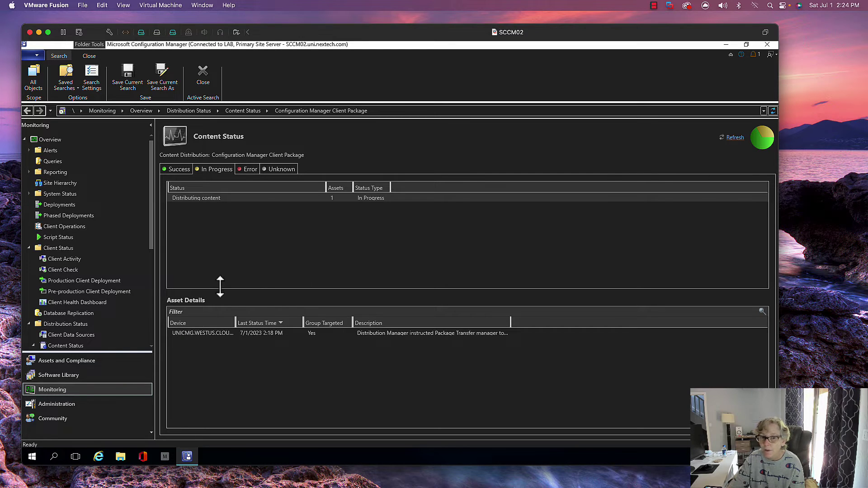
Check the Administration workspace, expanding the Cloud Services nodes
click(54, 407)
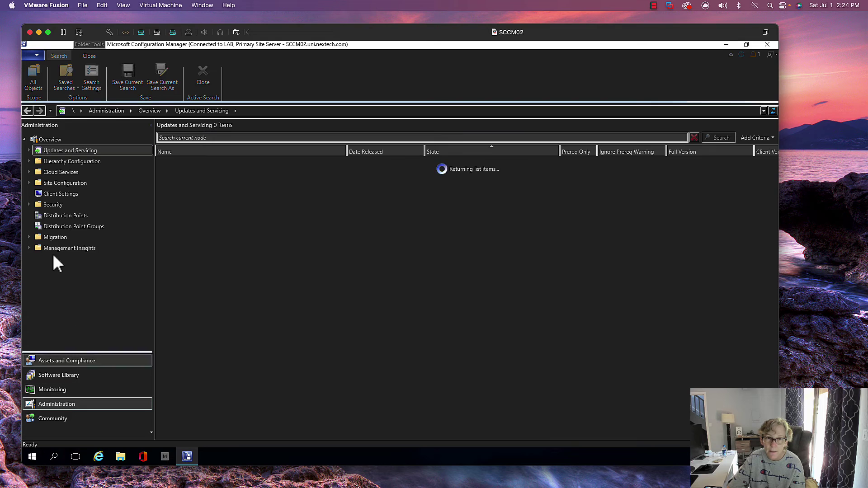
click(28, 171)
click(97, 227)
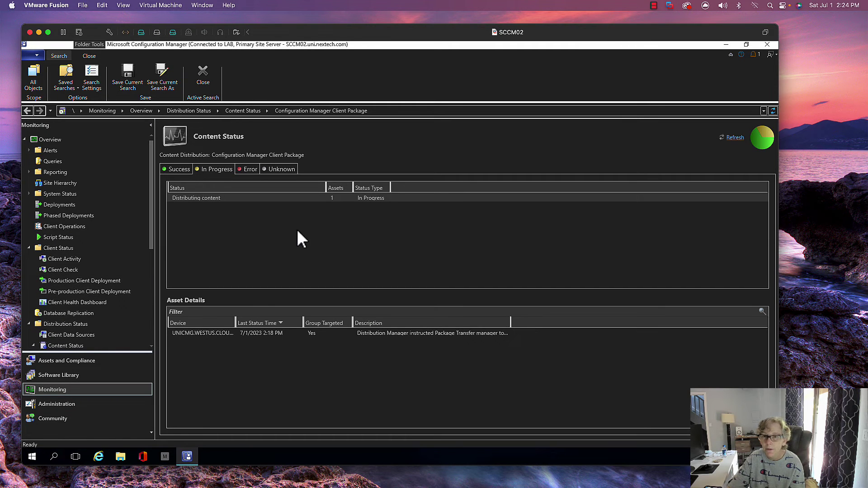
Refresh the client package Content Status, check the Error tab, then watch the In Progress tab
click(735, 137)
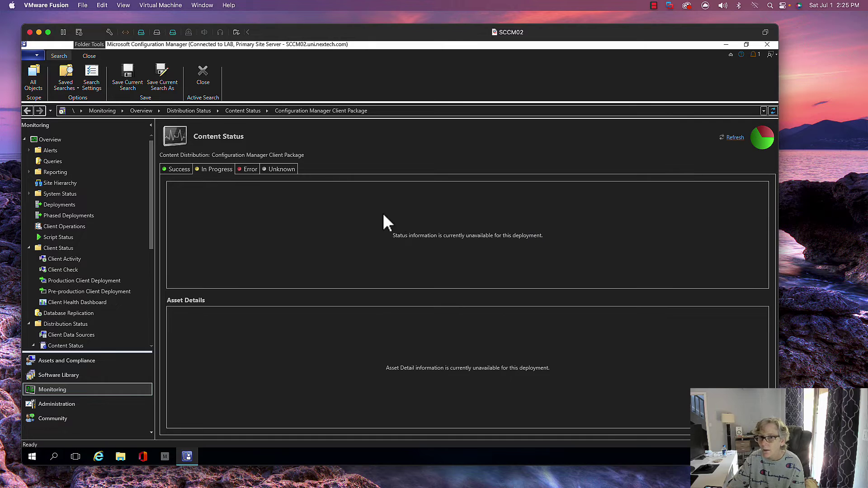
click(254, 169)
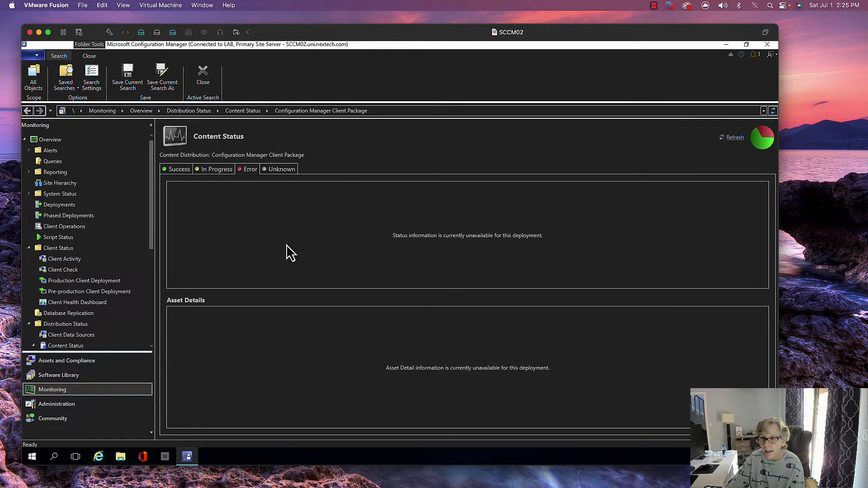
click(734, 137)
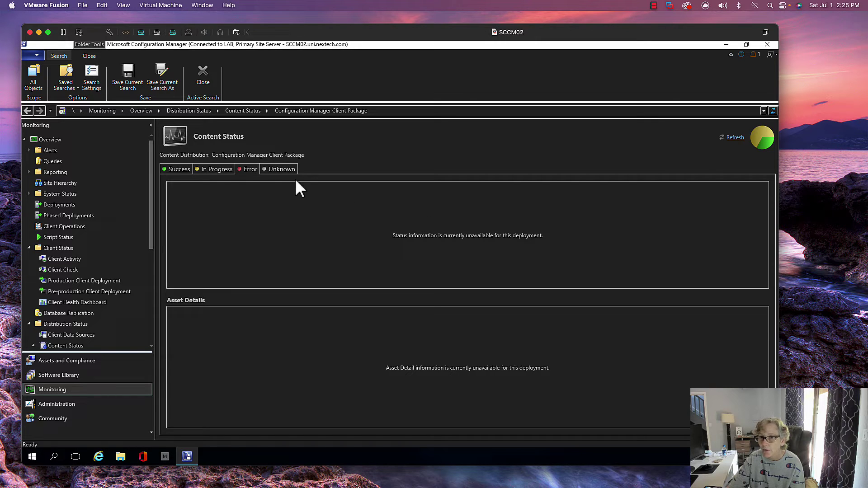
click(219, 170)
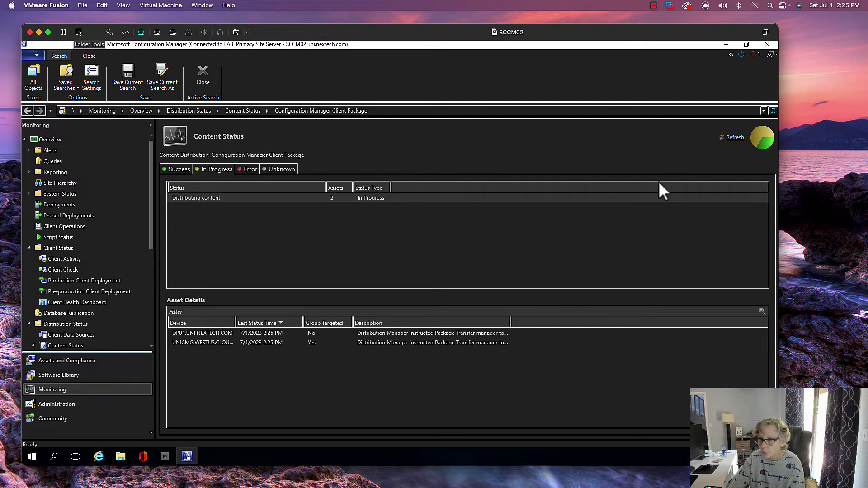
click(734, 138)
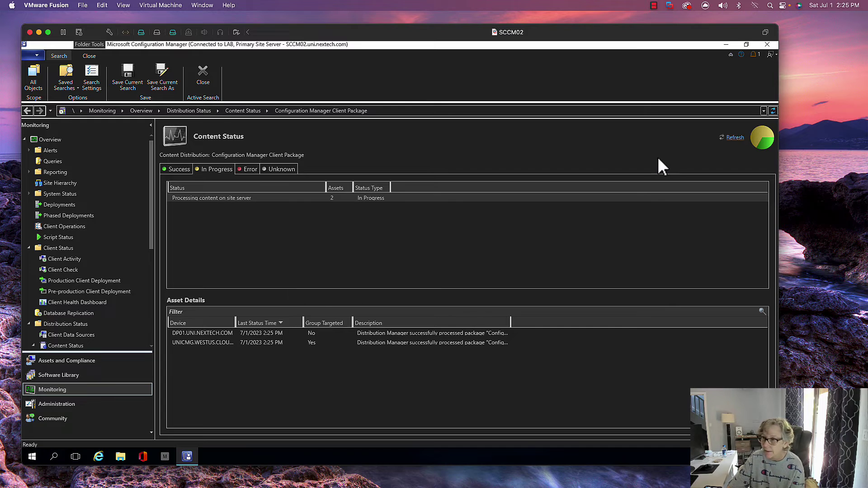
click(734, 137)
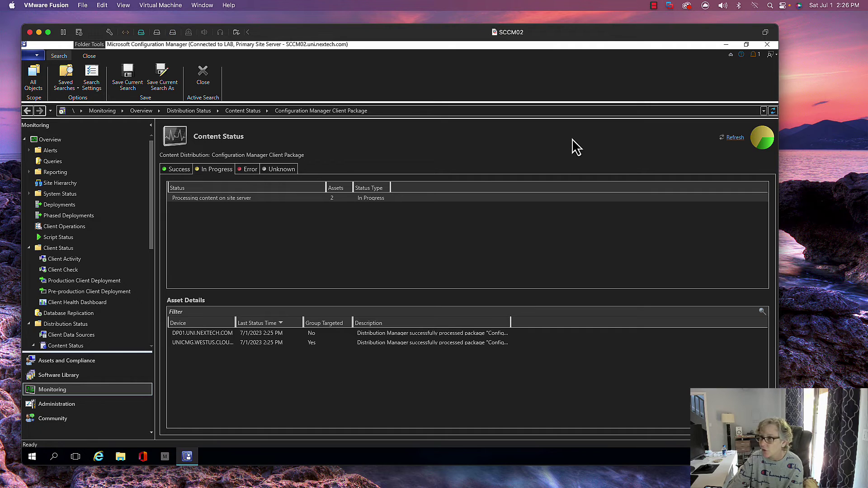
Dismiss the upgrade notification and close the Notifications window
click(755, 55)
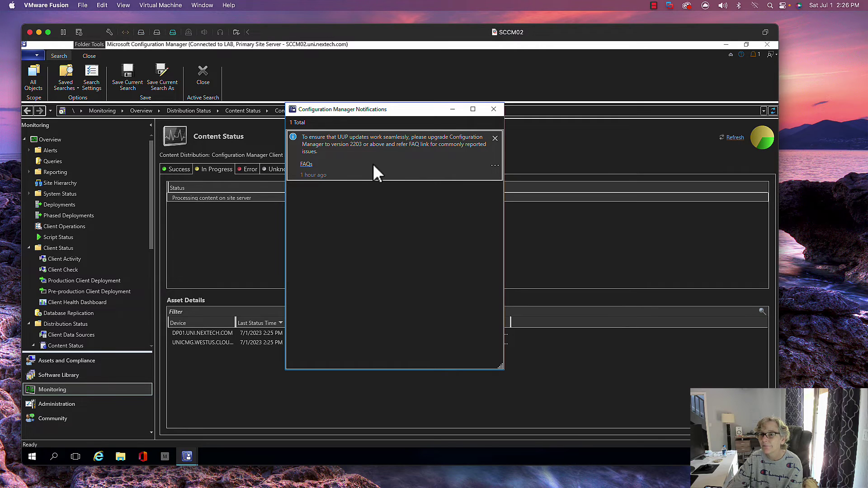
click(495, 138)
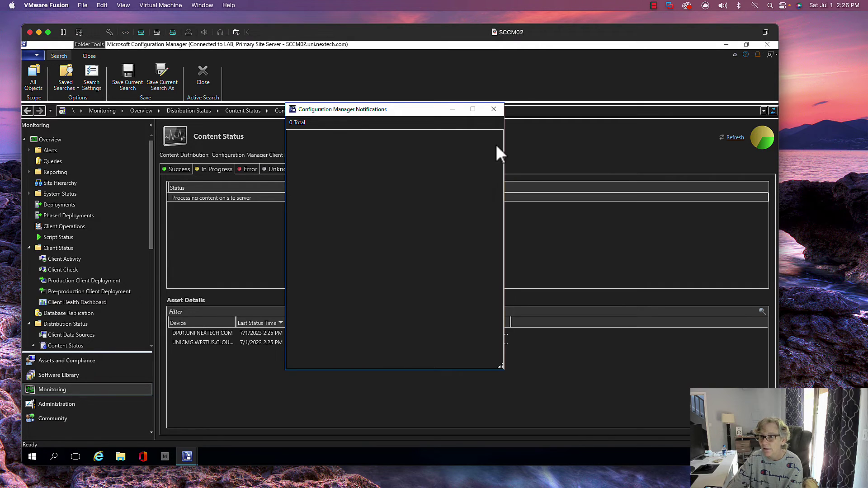
click(501, 112)
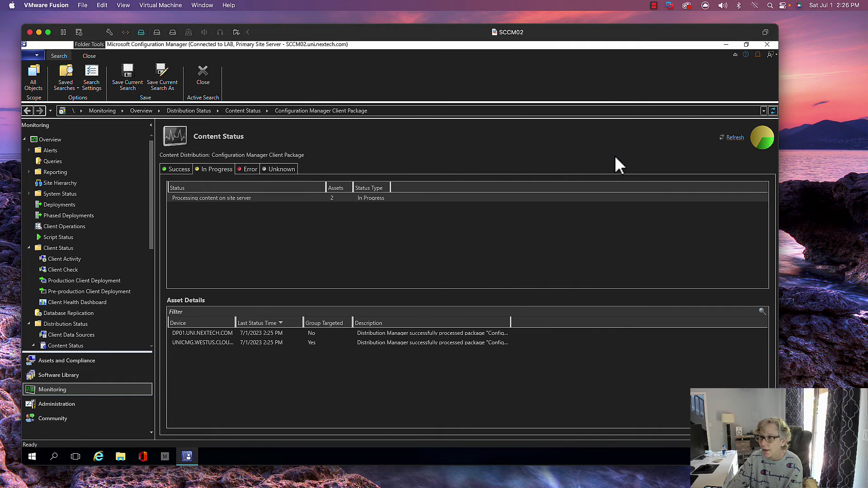
Refresh the client package status until the gateway shows 'Starting to process content'
click(733, 142)
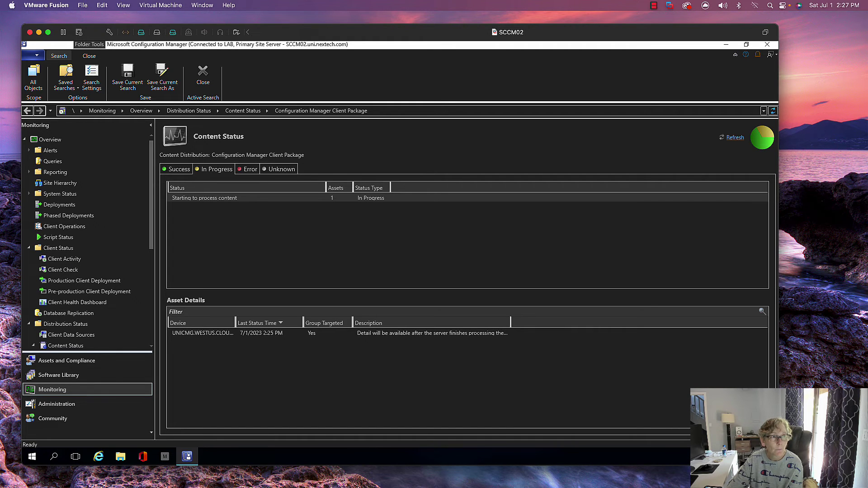
click(262, 209)
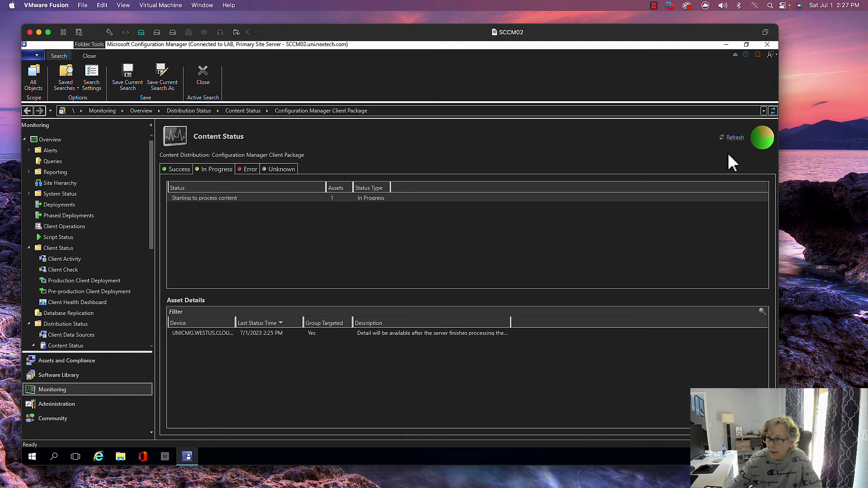
click(734, 137)
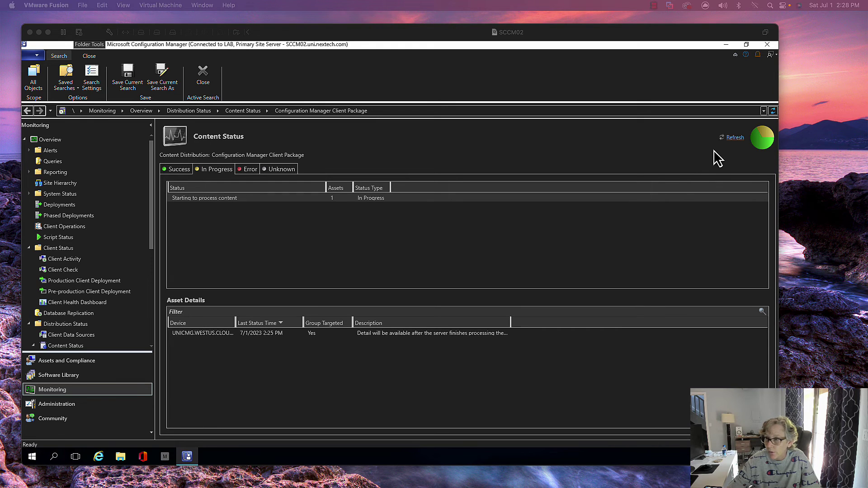
click(733, 138)
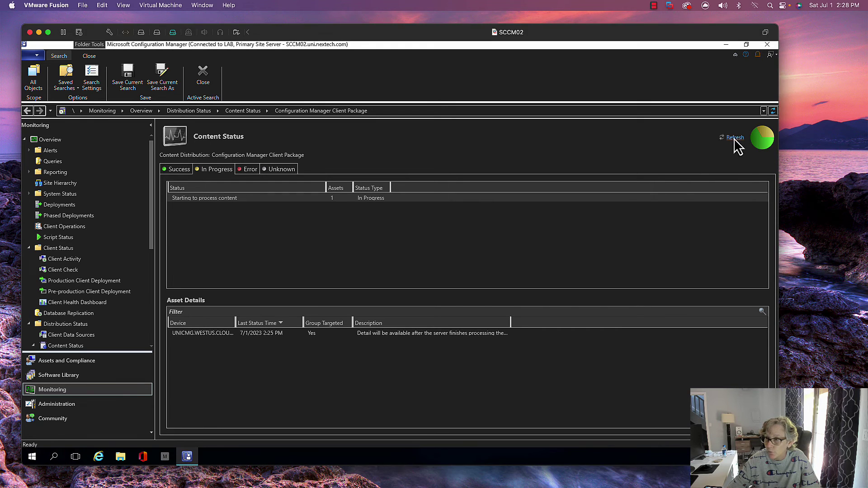
click(734, 137)
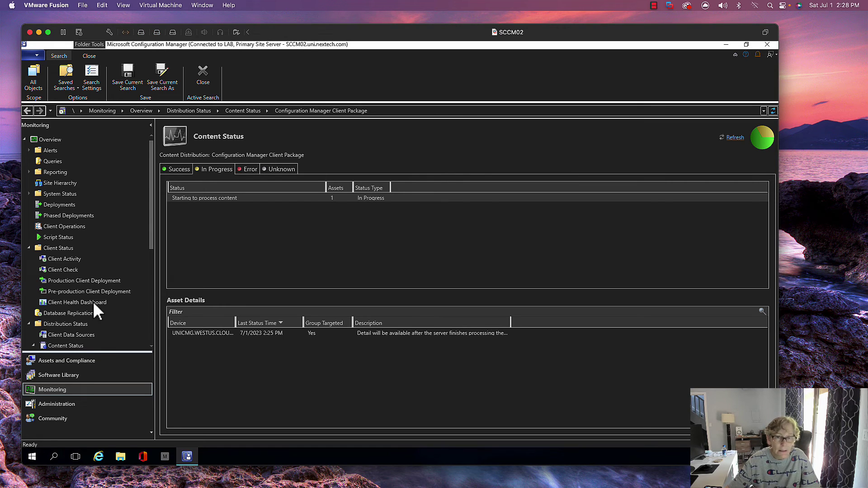
Go to Software Library > Operating Systems > Boot Images and refresh Boot image (x64) content status
click(66, 375)
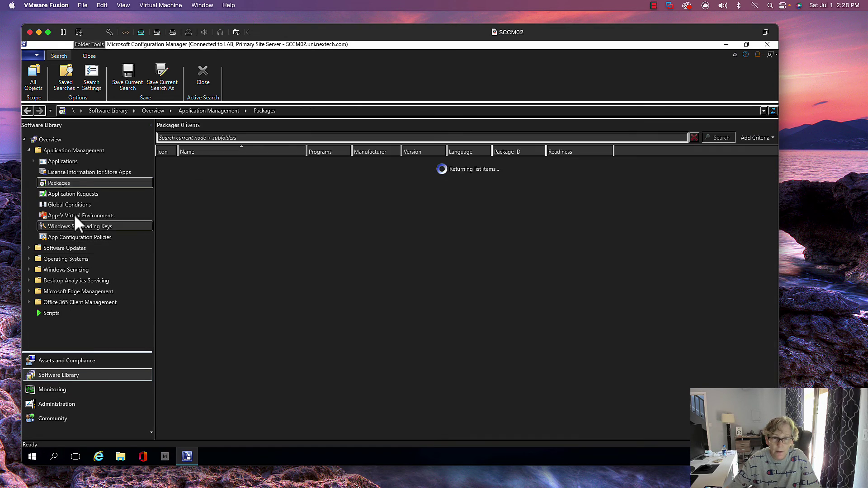
click(29, 248)
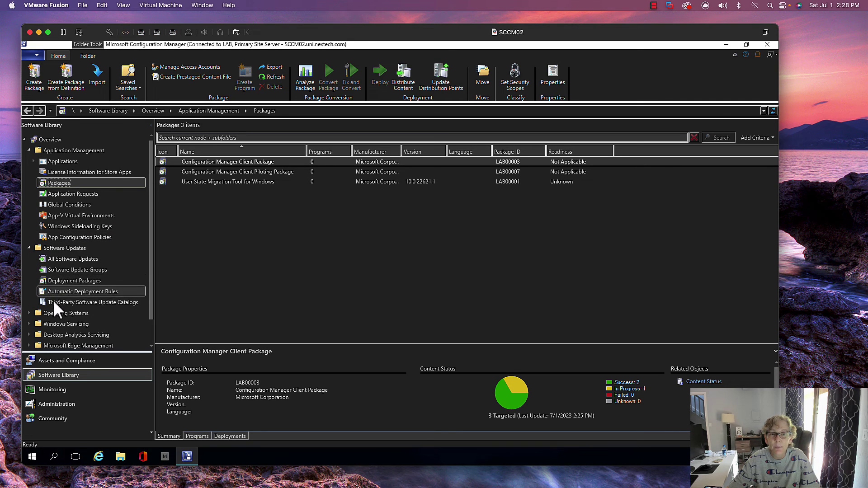
click(29, 313)
scroll(118, 280, down, 3)
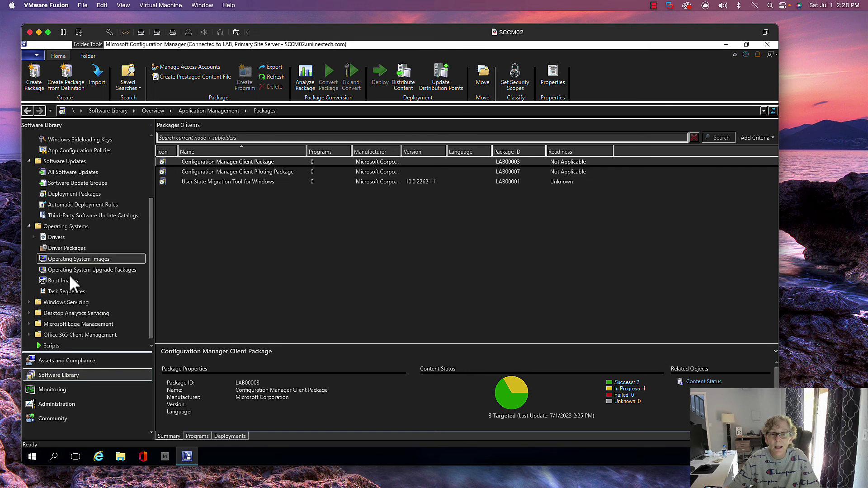
click(66, 279)
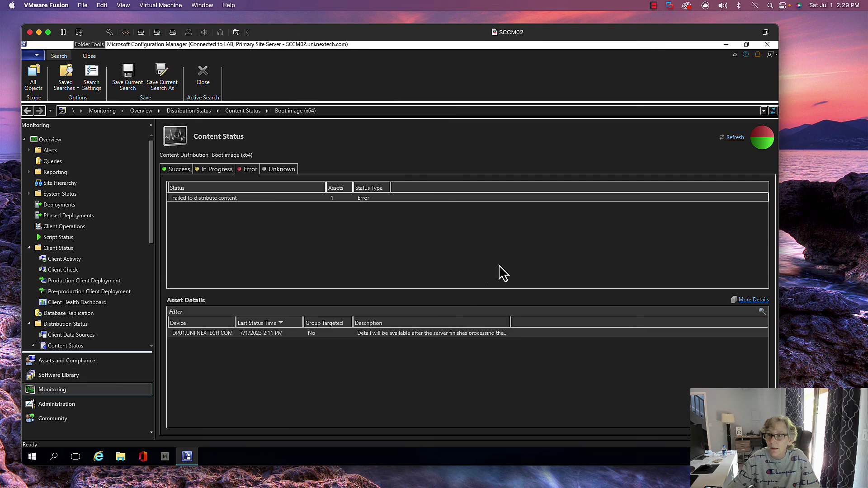
click(735, 138)
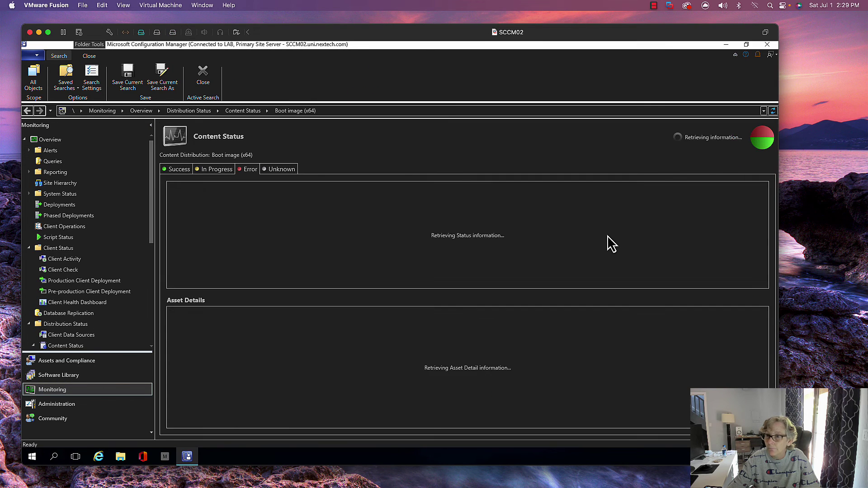